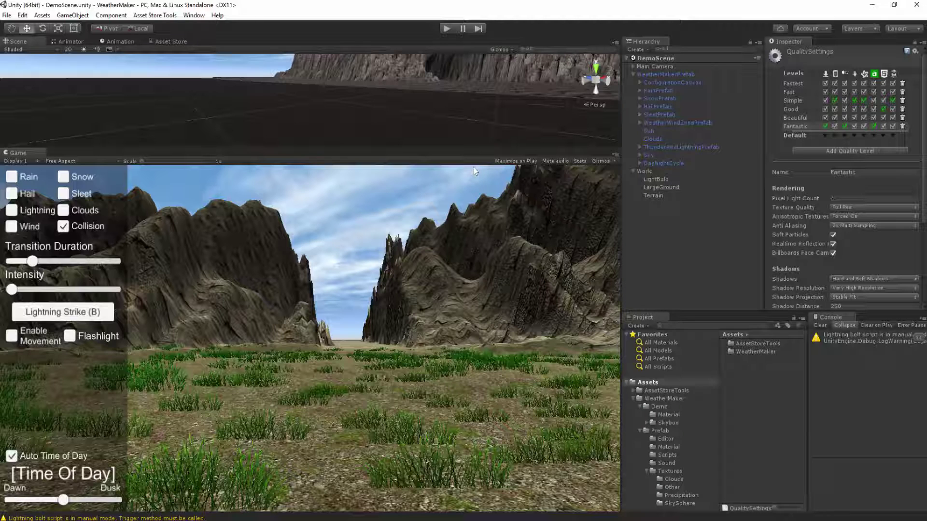
- Enter play mode so the WeatherMaker demo's day clock starts advancing past 12:00
left_click(447, 28)
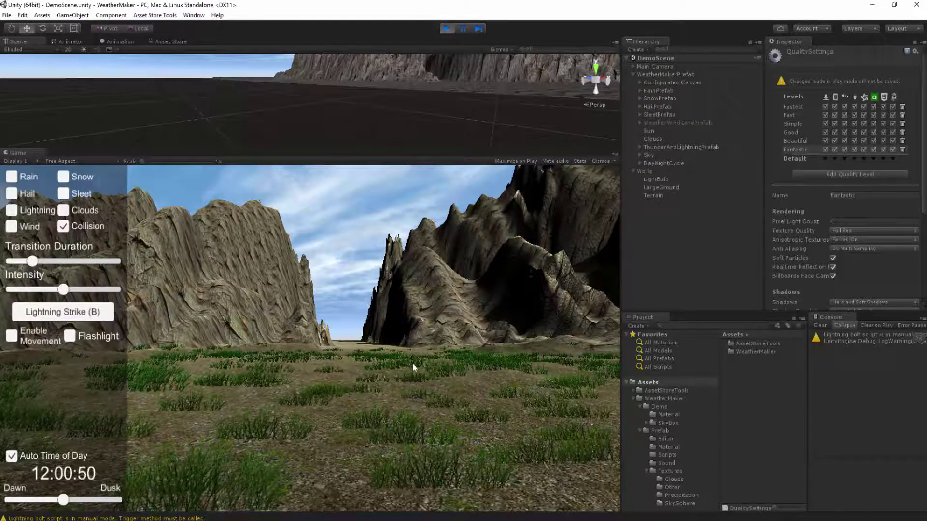
- Aim the camera at the sky, turn off Auto Time of Day, and set the time to 11:03:52
key("m")
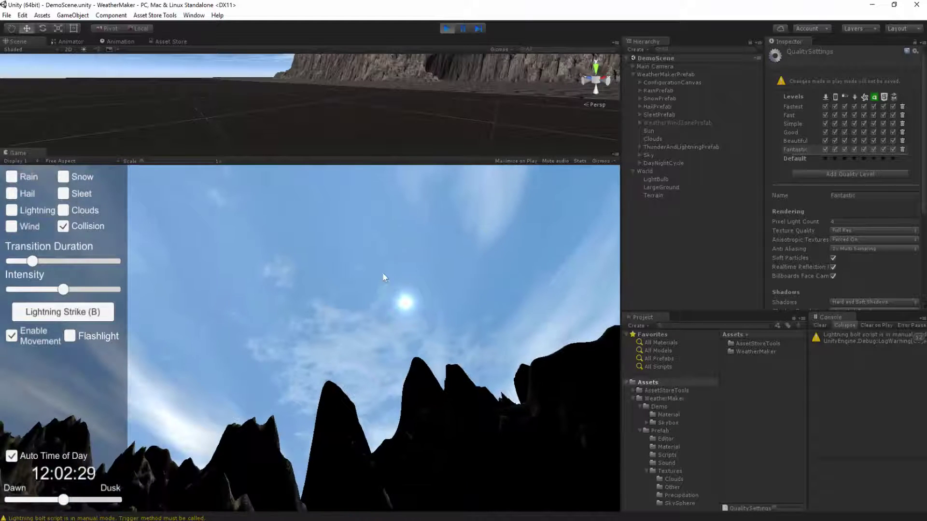
key("m")
left_click(14, 458)
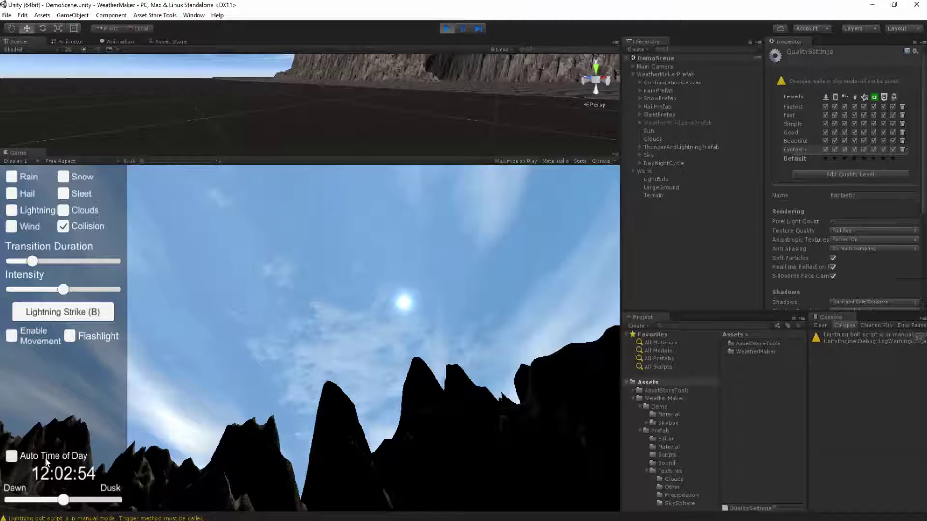
left_click(15, 463)
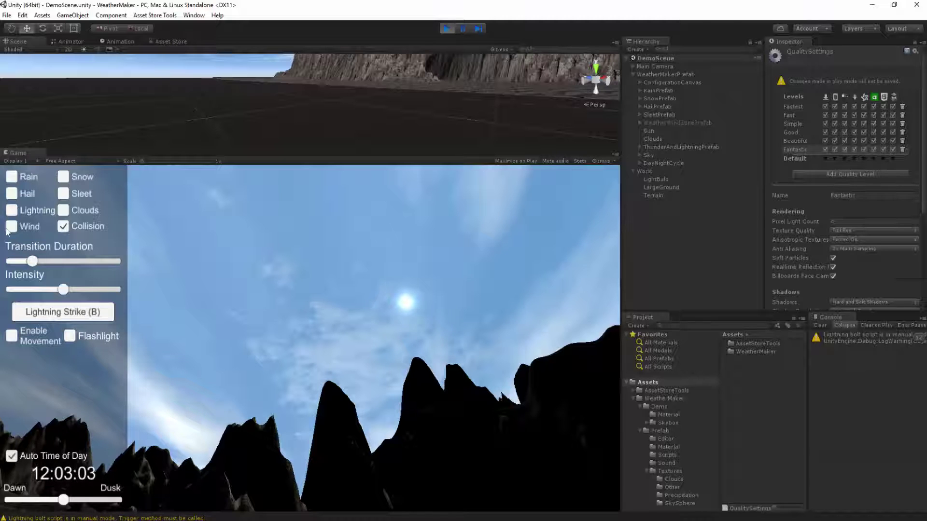
key("t")
mouse_move(65, 503)
left_mouse_down()
mouse_move(44, 503)
mouse_move(102, 503)
mouse_move(50, 507)
mouse_move(58, 503)
left_mouse_up()
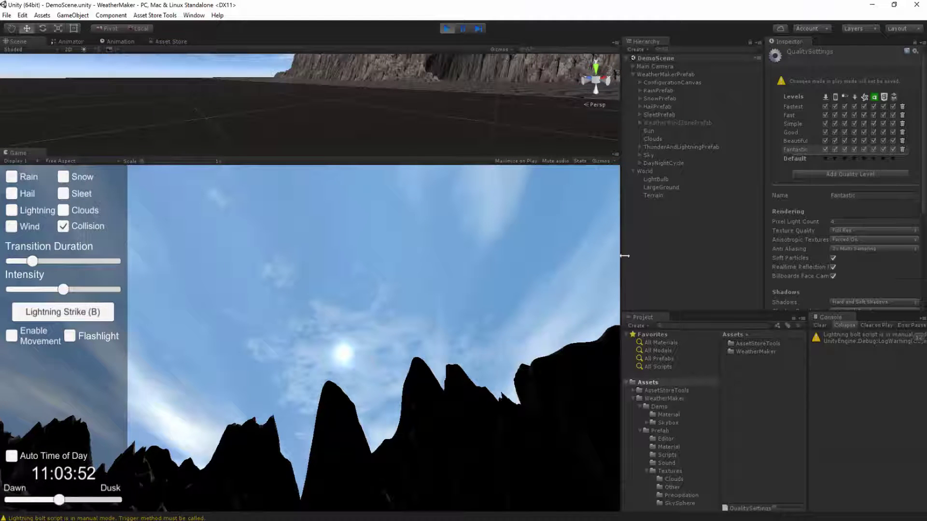
- Expand DayNightCycle in the Hierarchy and select it to show its Day Night Cycle Script settings
left_click(639, 164)
left_click(658, 162)
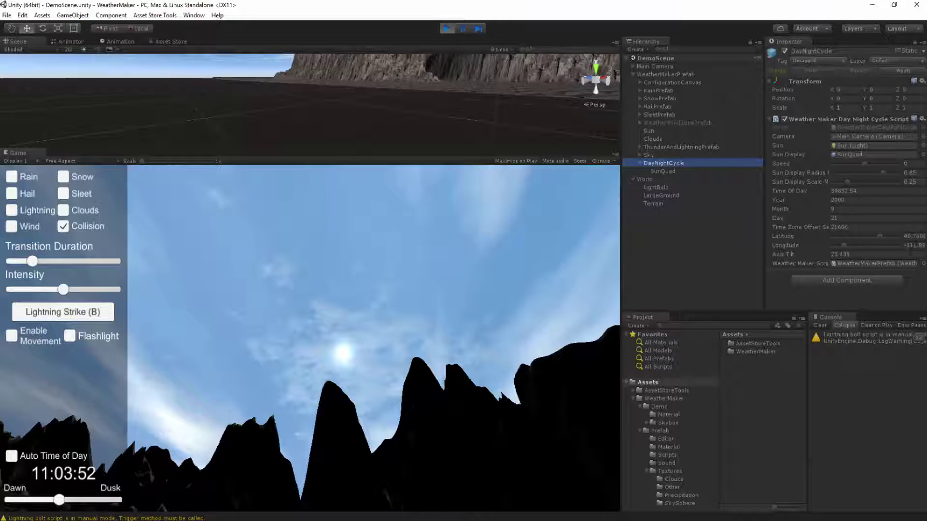
- Set Latitude to 90 and sweep the time of day to compare the polar lighting
left_click(913, 236)
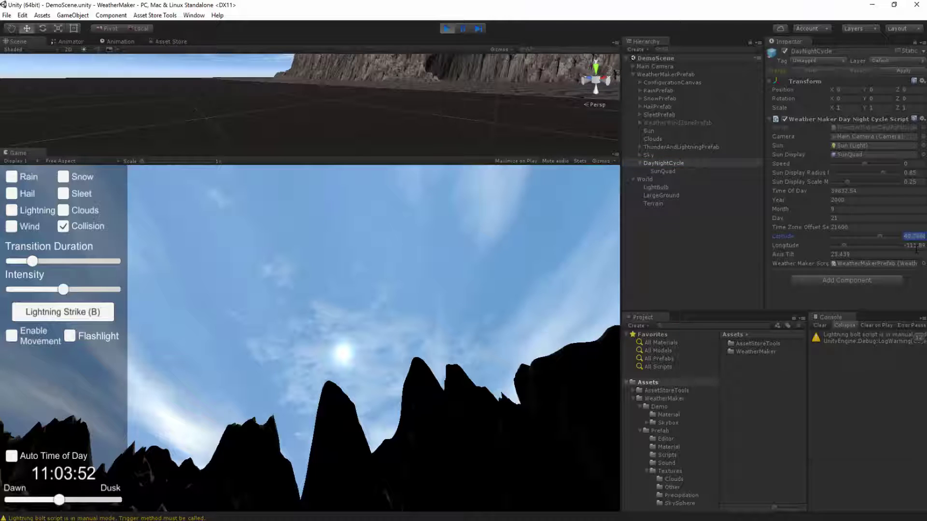
type("90")
mouse_move(60, 500)
left_mouse_down()
mouse_move(43, 502)
mouse_move(90, 505)
mouse_move(63, 503)
mouse_move(76, 503)
left_mouse_up()
right_click_drag(248, 108, 128, 75)
left_click_drag(72, 501, 64, 482)
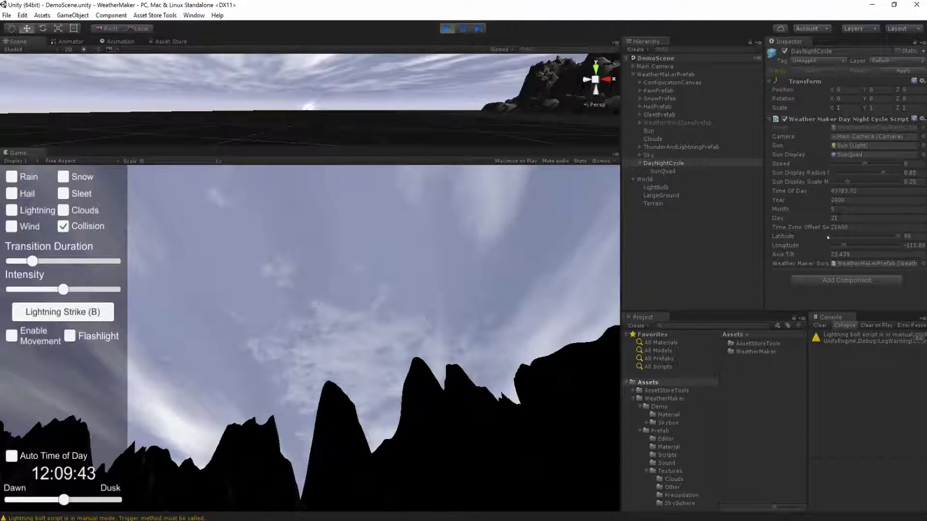
- Try Month 3, then Month 12, previewing the sun's position at each
left_click(838, 209)
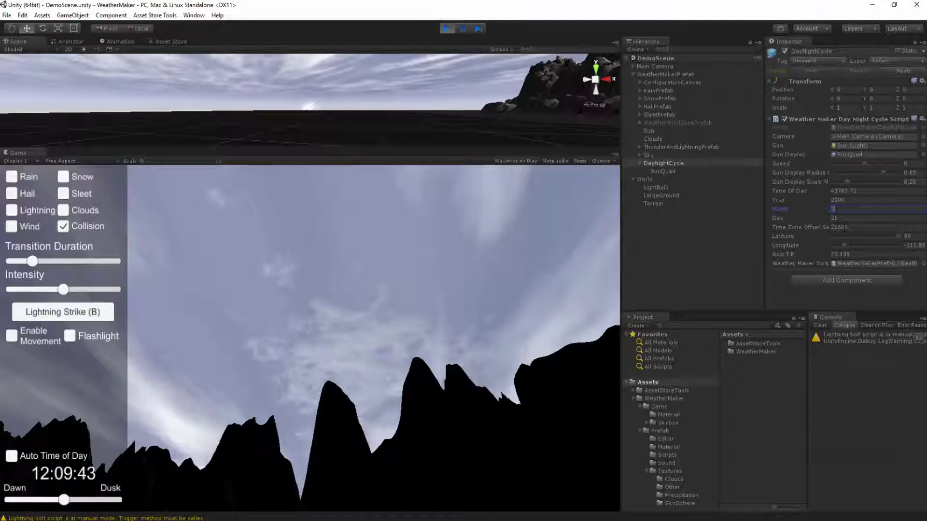
type("3")
key("Tab")
mouse_move(64, 501)
left_mouse_down()
mouse_move(44, 501)
mouse_move(65, 505)
left_mouse_up()
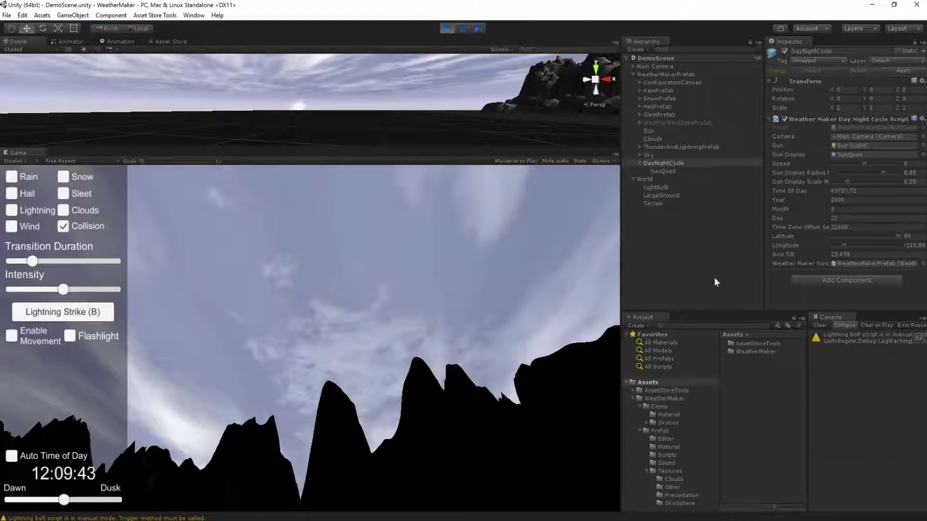
left_click(839, 210)
type("12")
mouse_move(64, 505)
left_mouse_down()
mouse_move(80, 504)
mouse_move(25, 505)
mouse_move(122, 505)
mouse_move(42, 505)
mouse_move(50, 505)
left_mouse_up()
- Set Month to 6 and move the time to morning, glancing around at the sunrise
type("6")
key("Tab")
mouse_move(62, 500)
left_mouse_down()
mouse_move(33, 502)
mouse_move(81, 501)
mouse_move(37, 501)
mouse_move(59, 501)
left_mouse_up()
key("m")
key("m")
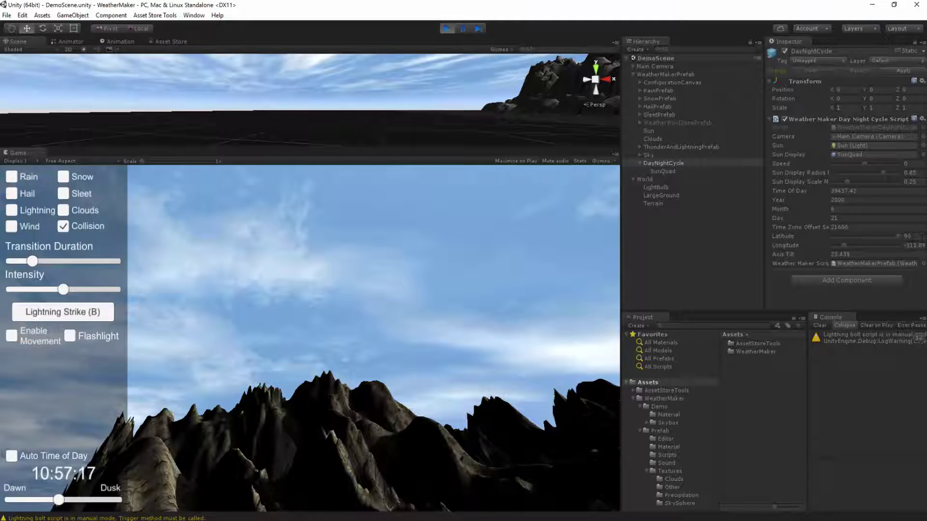
- Set Latitude back to 40 and settle the time of day around 11:10:27
left_click(907, 236)
type("40")
mouse_move(58, 501)
left_mouse_down()
mouse_move(95, 501)
mouse_move(31, 500)
mouse_move(59, 500)
left_mouse_up()
key("m")
key("m")
key("m")
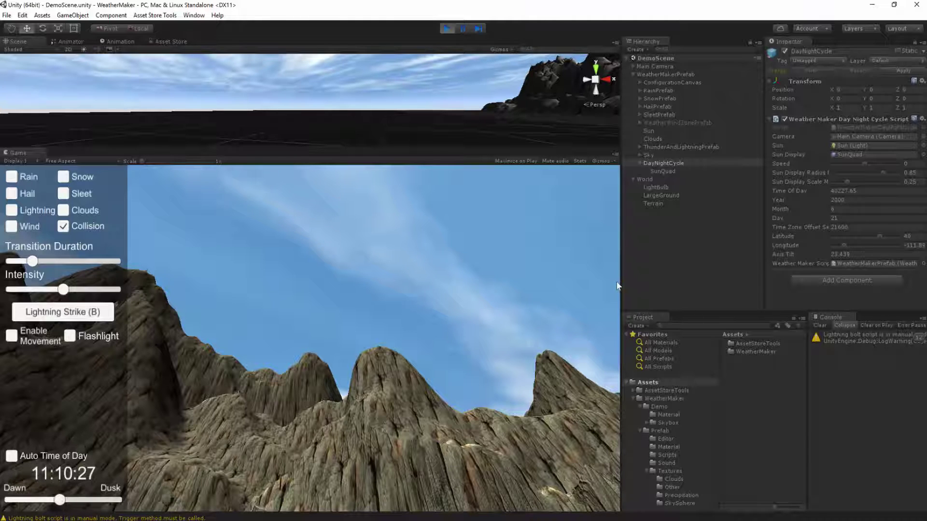
- Select SkySphere under Sky, show its Day / night transition settings, and push the time to 23:59:59
left_click(639, 155)
left_click(664, 163)
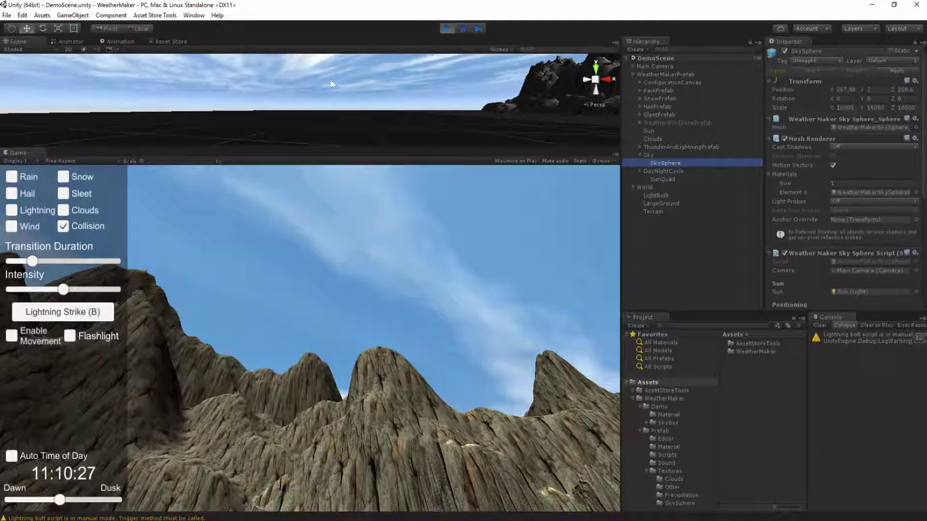
scroll(842, 210, "down", 5)
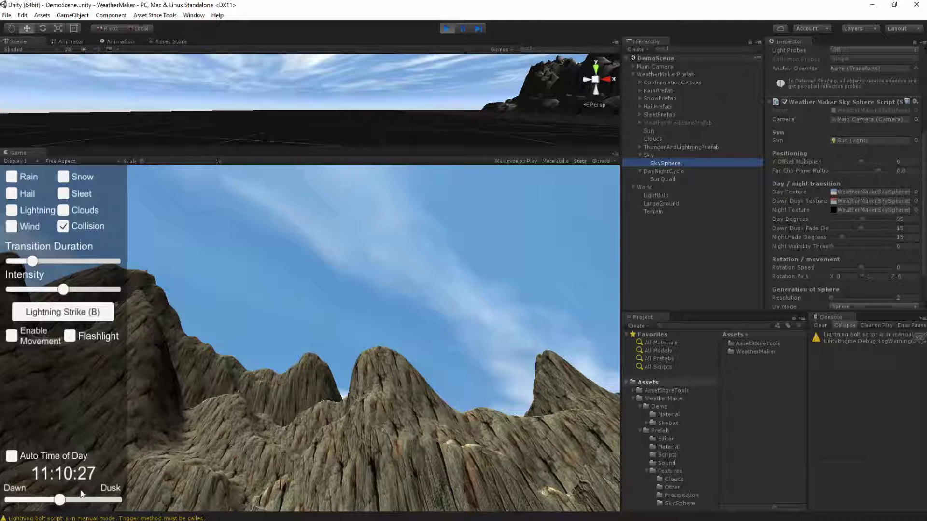
left_click_drag(60, 500, 121, 510)
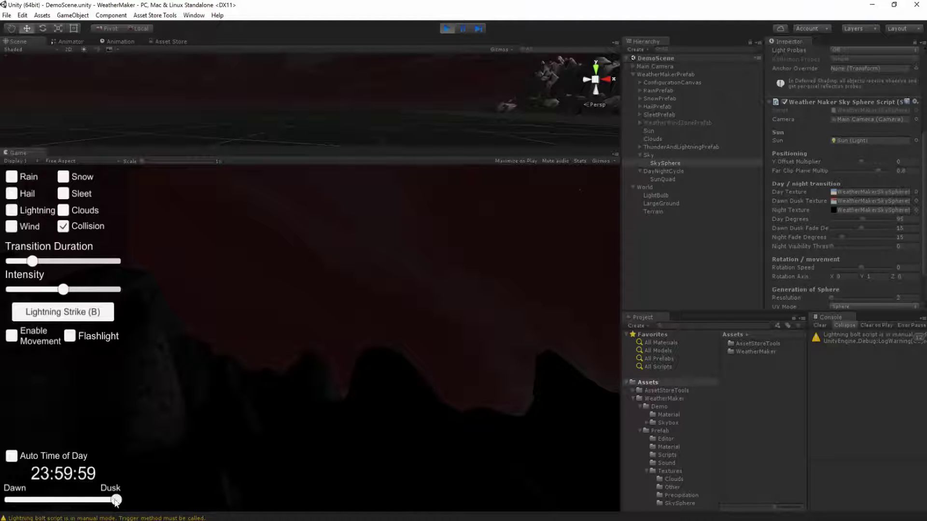
- Sweep the time from midnight through dawn, then settle at 21:48:16 dusk
left_click_drag(121, 502, 52, 505)
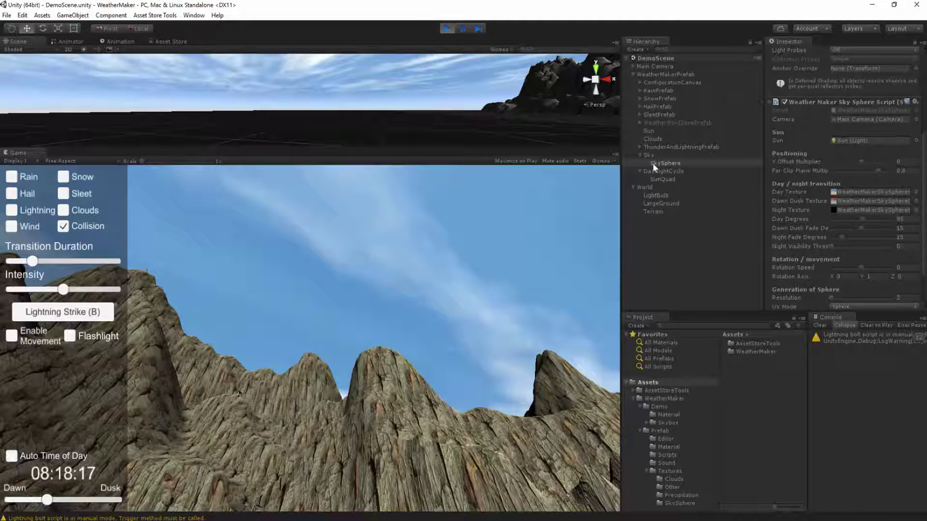
left_click_drag(49, 502, 104, 508)
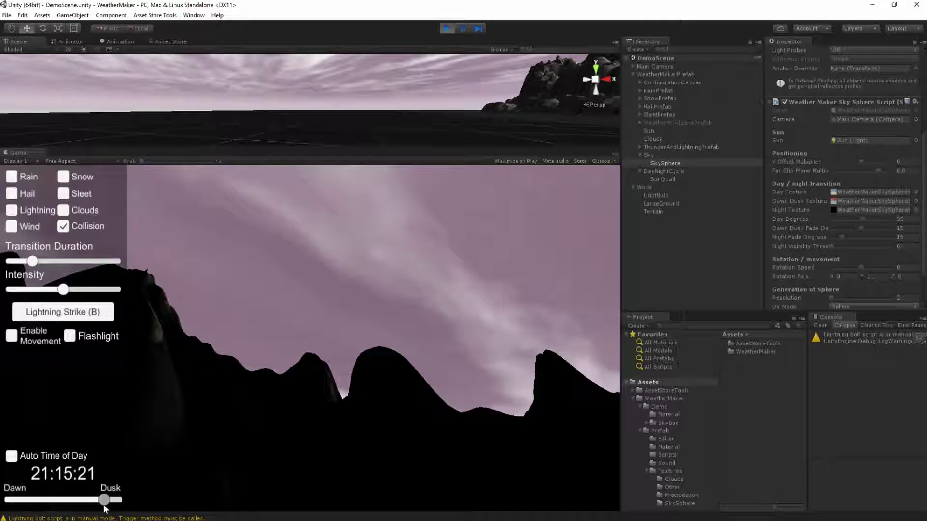
left_click_drag(104, 508, 107, 508)
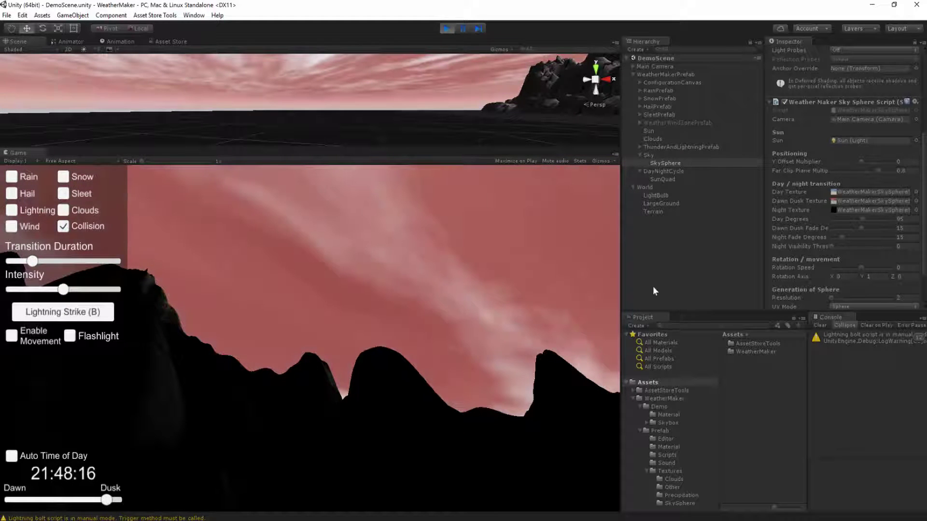
- Reselect DayNightCycle, switch Month to 12 and back to 6, and set the time to 12:08:46
left_click(666, 172)
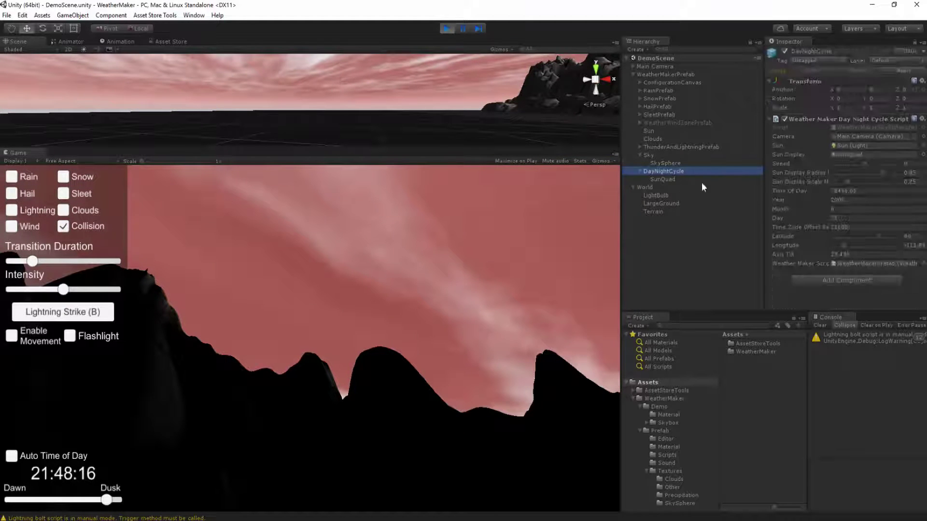
left_click(846, 209)
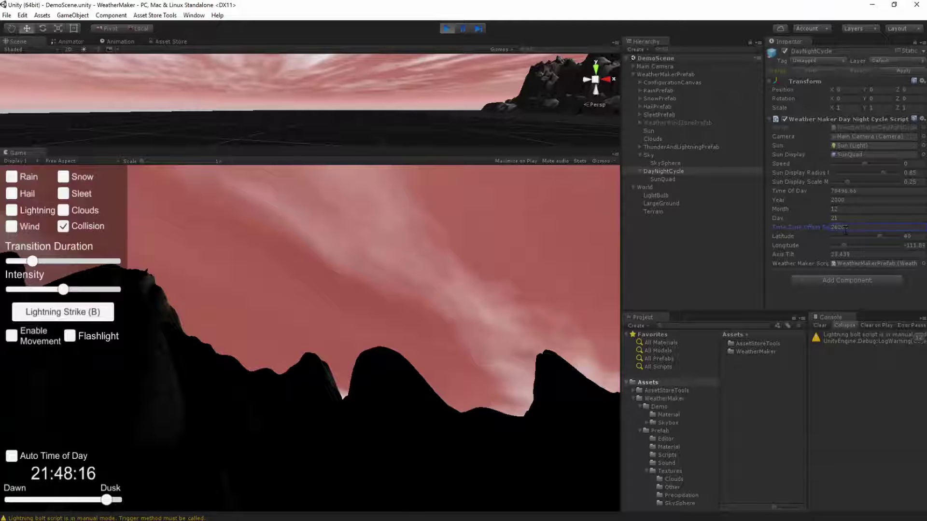
left_click_drag(107, 501, 64, 500)
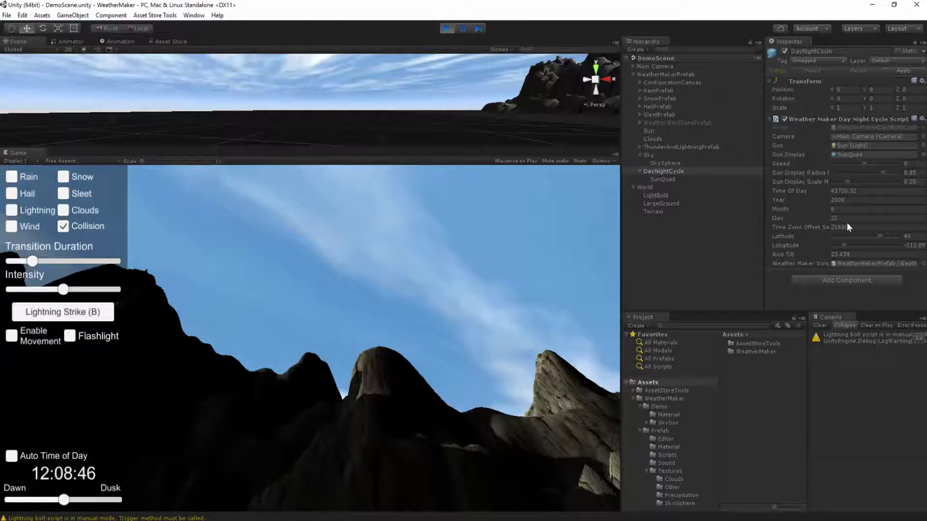
- Turn Auto Time of Day back on at Speed 500 and fly the camera forward into the valley
left_click(11, 459)
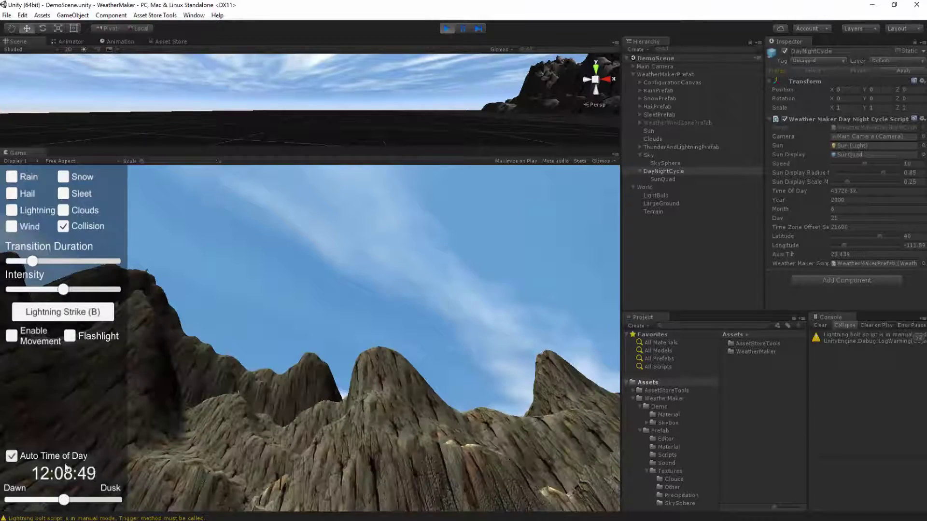
key("m")
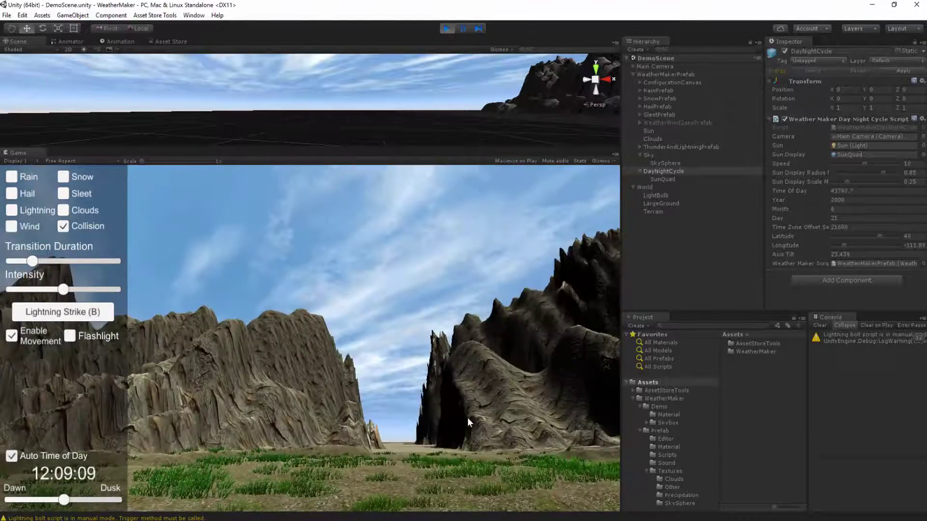
key("w")
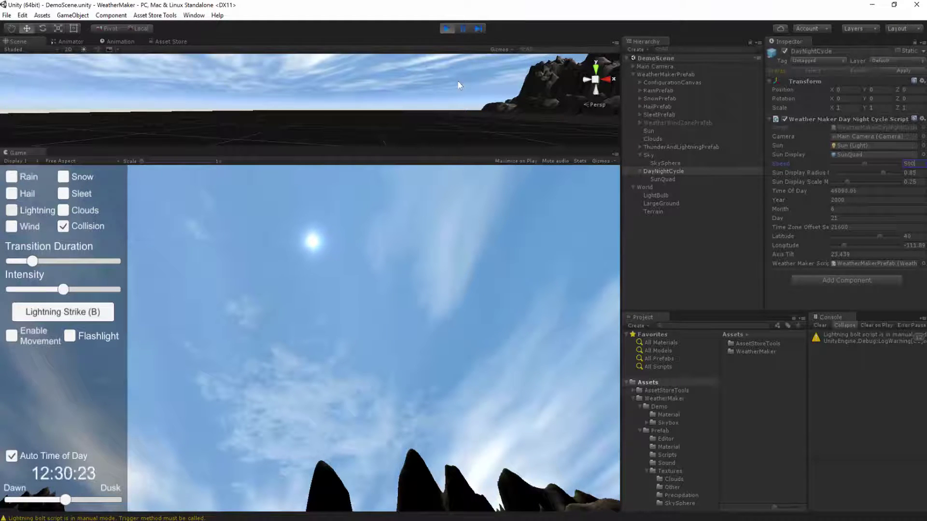
- Set the cycle Speed to 2000, then fly the camera sideways along the skyline
key("m")
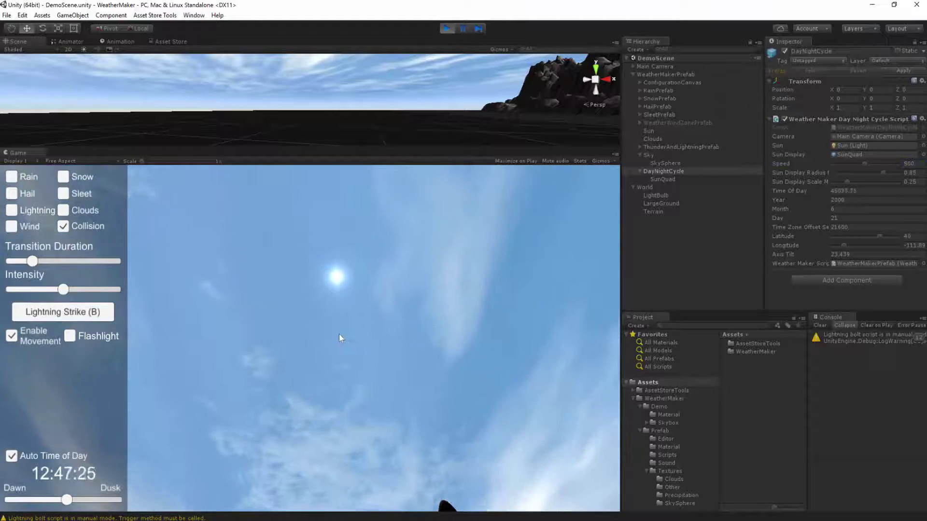
key("m")
type("2000")
left_click(315, 444)
key("m")
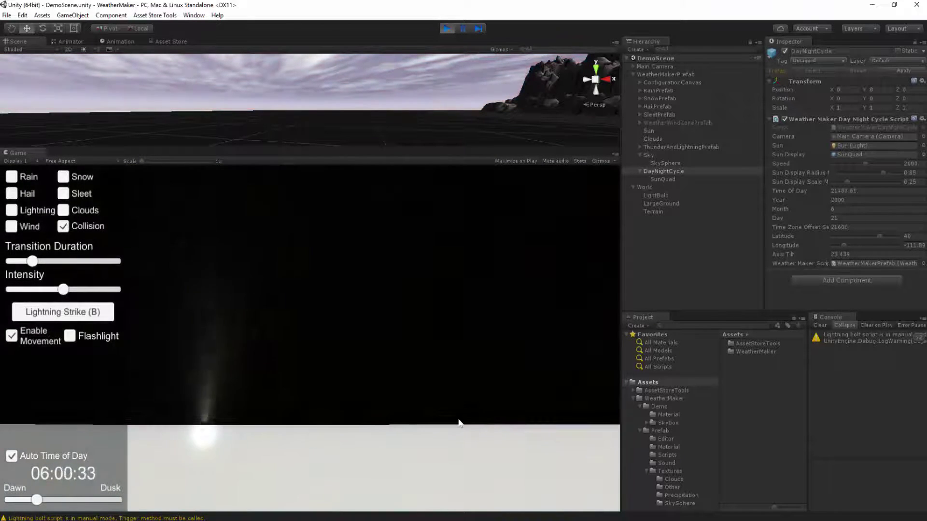
key("d")
key("d")
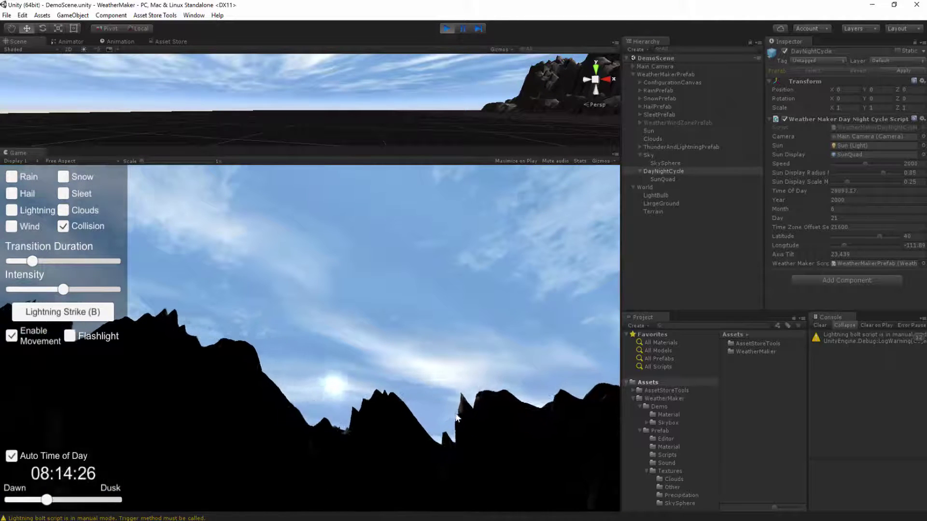